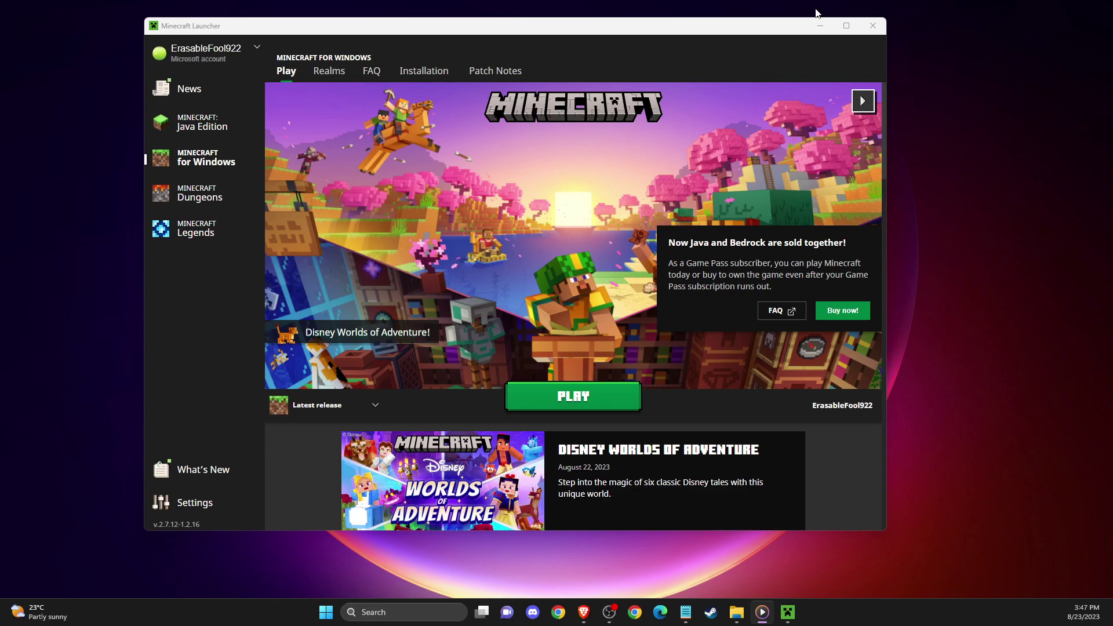
Minimize the Minecraft Launcher window to reveal the desktop.
click(820, 25)
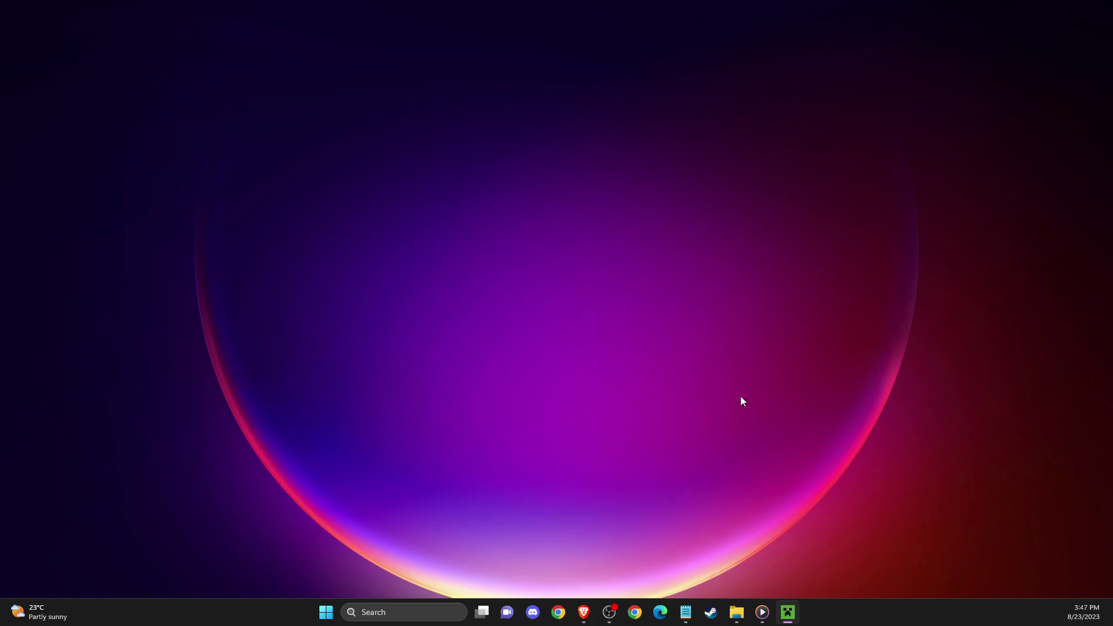
Open mcsrvstat.us from the search results, check the Pixel Paradise test server, then return home.
click(584, 612)
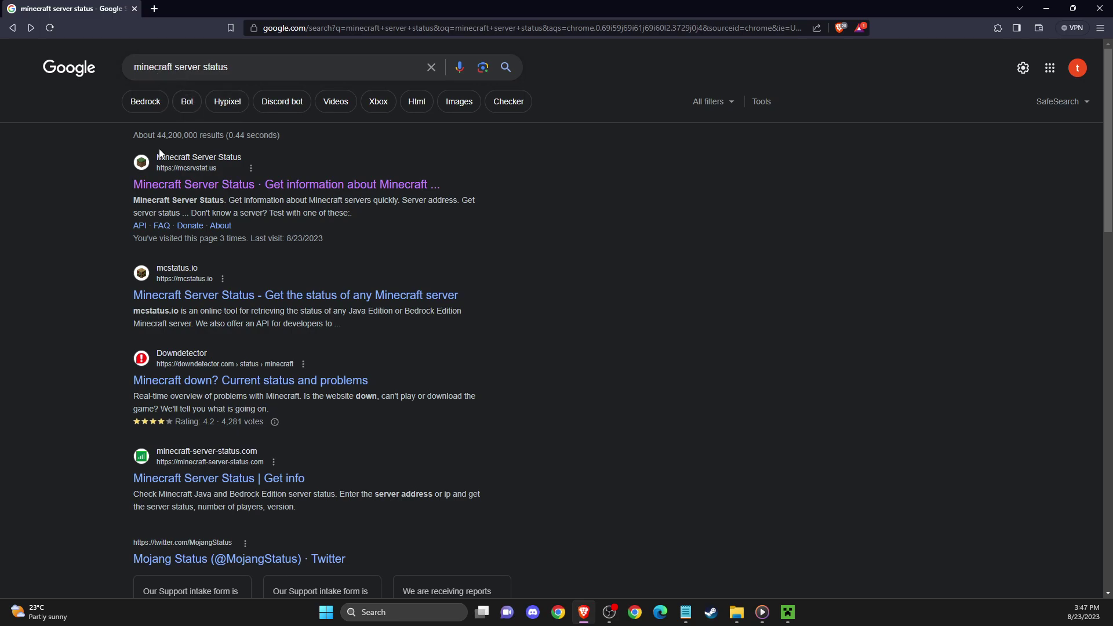
click(174, 184)
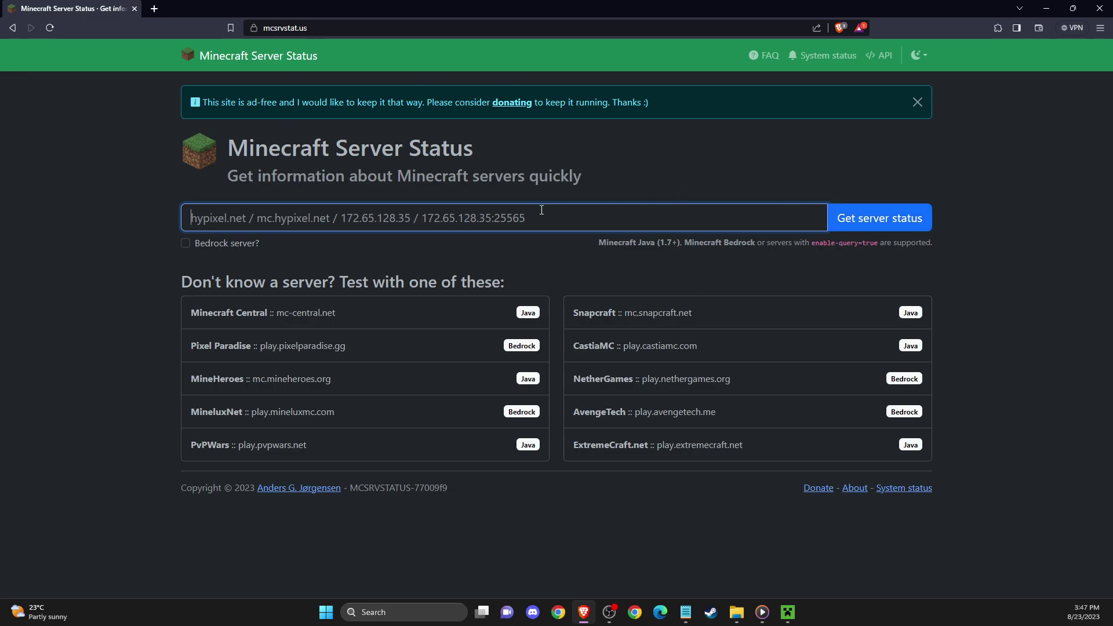
click(291, 346)
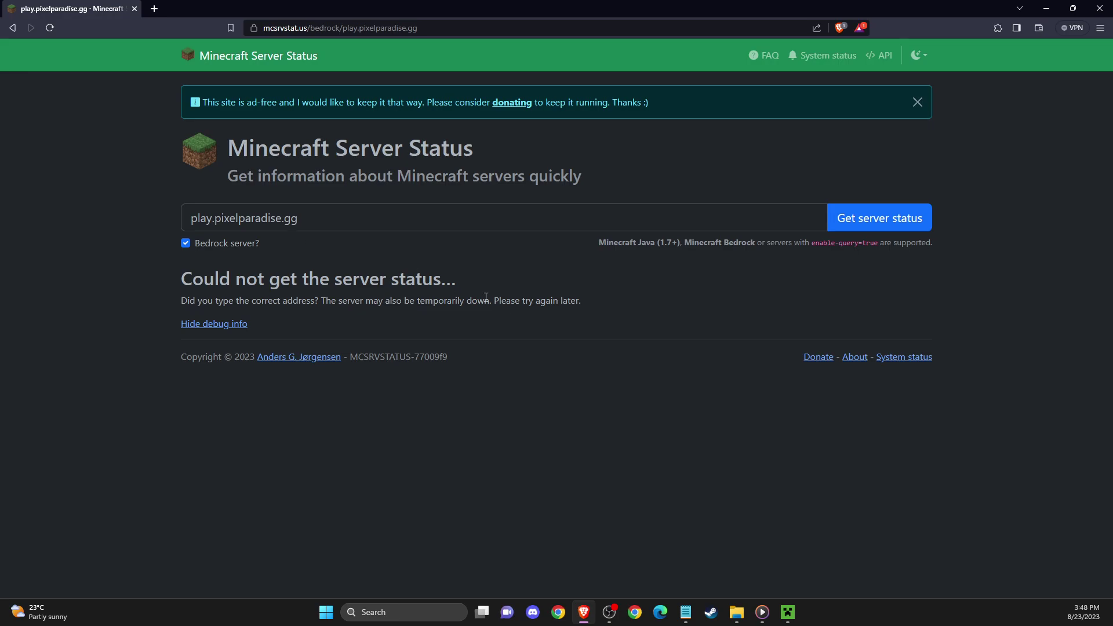
click(13, 27)
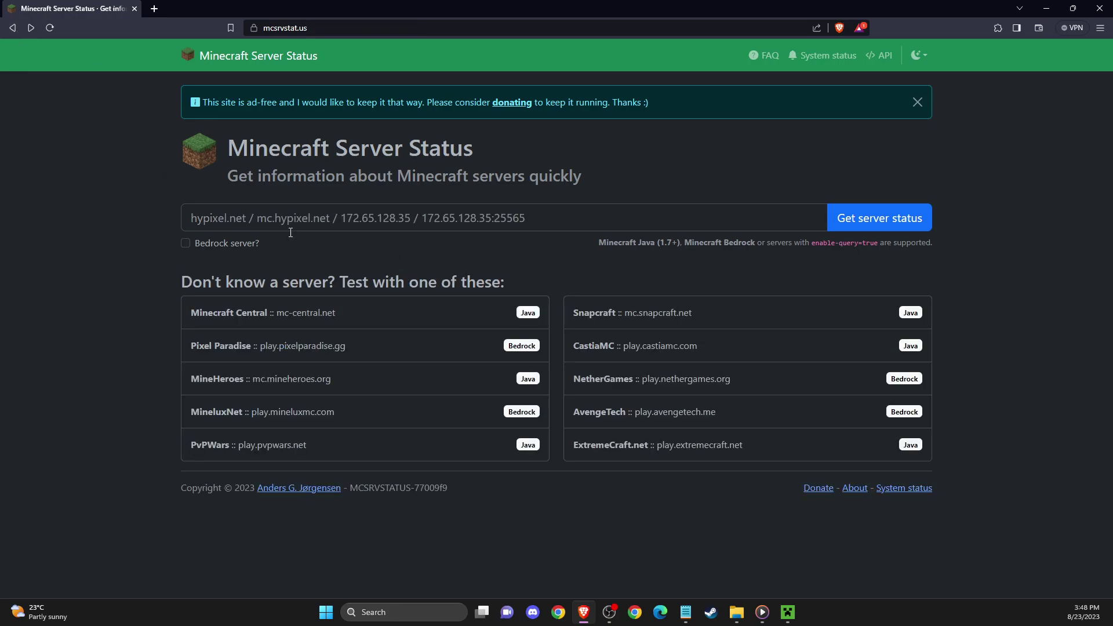
click(267, 316)
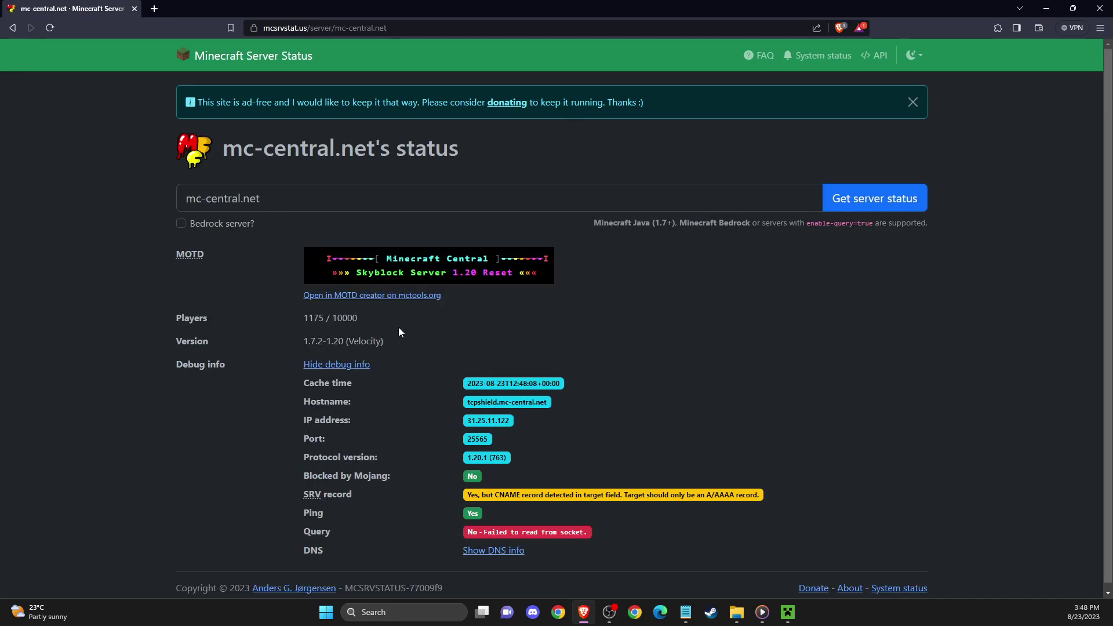
scroll(341, 286, down, 1)
drag(306, 313, 365, 318)
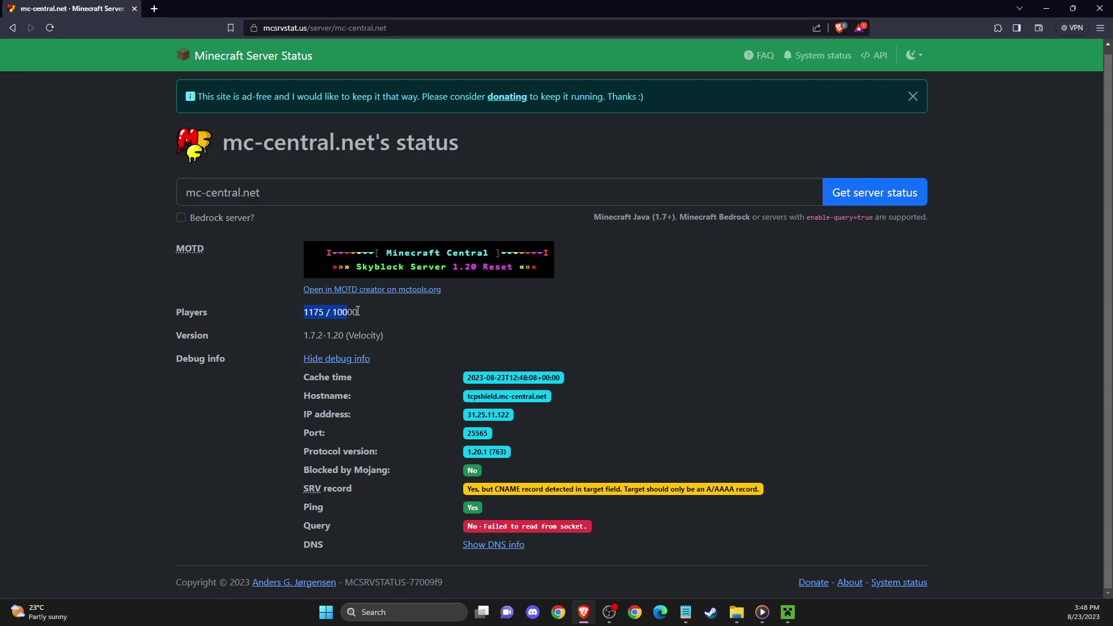
click(14, 28)
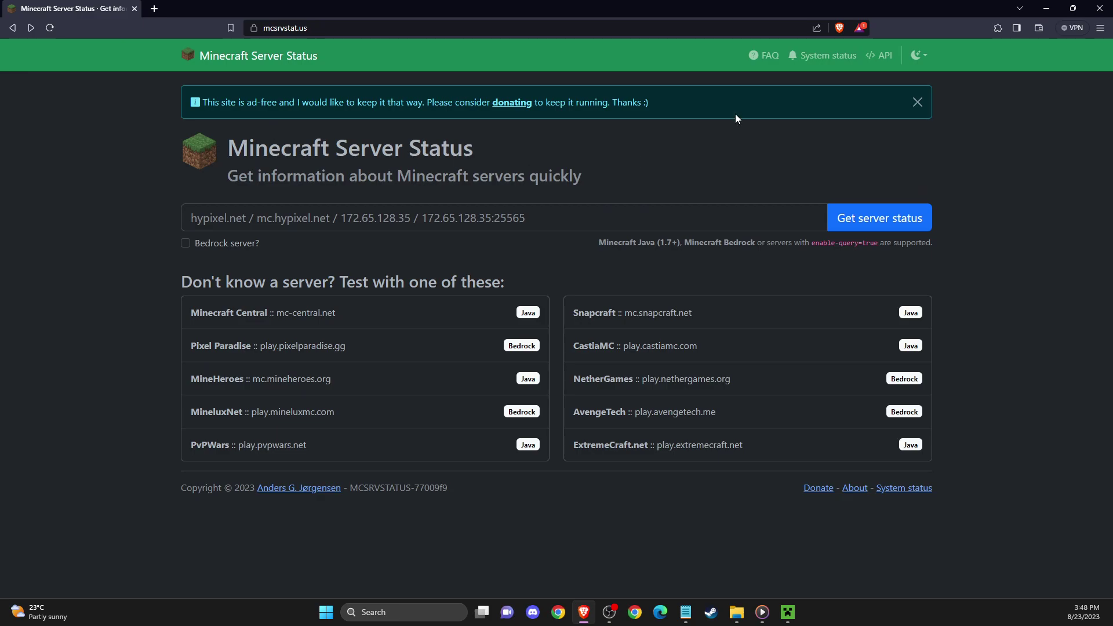
Run a Speedtest extension test (13 ms ping, 177.54 Mbps download), then minimize the browser.
click(999, 28)
click(888, 111)
click(928, 232)
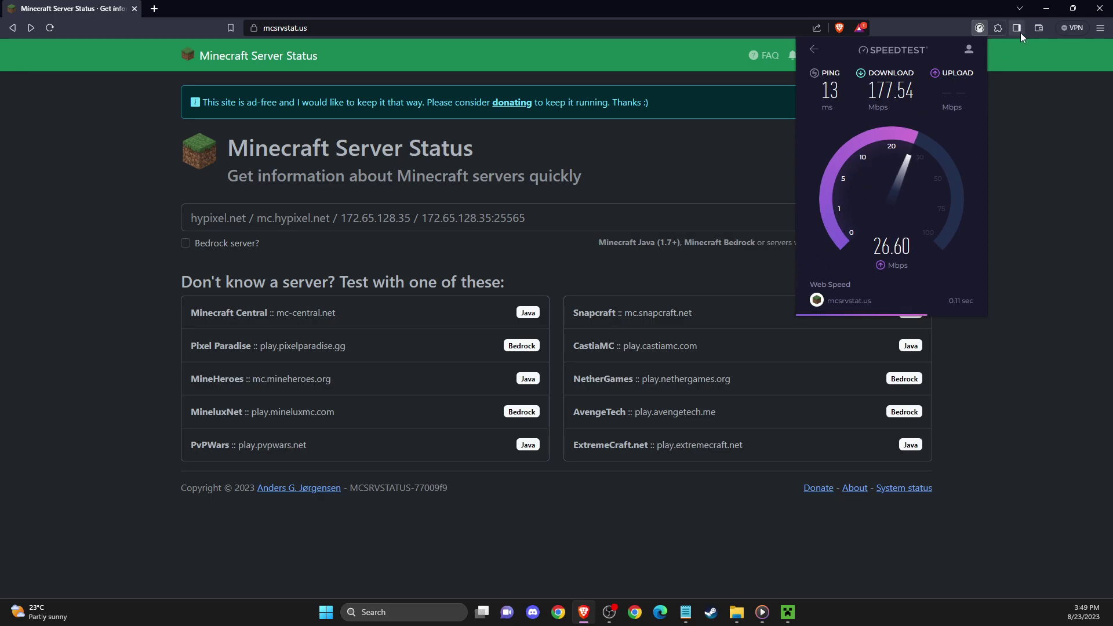
click(1046, 9)
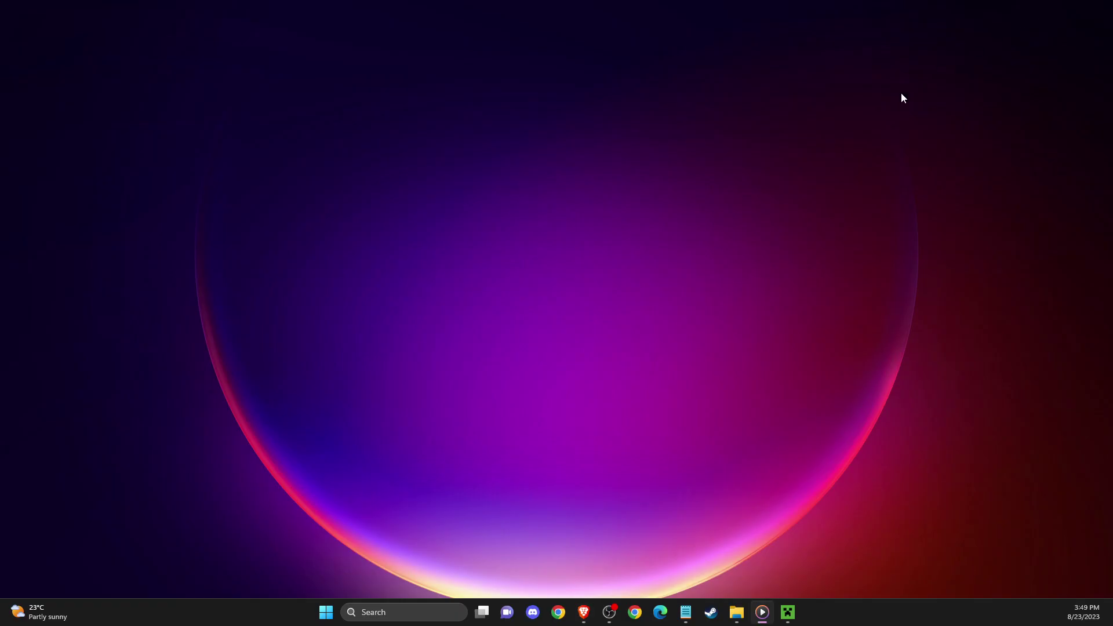
Confirm the Java Edition latest release version is 1.20.1 in a new installation, cancel, and close the launcher.
click(787, 613)
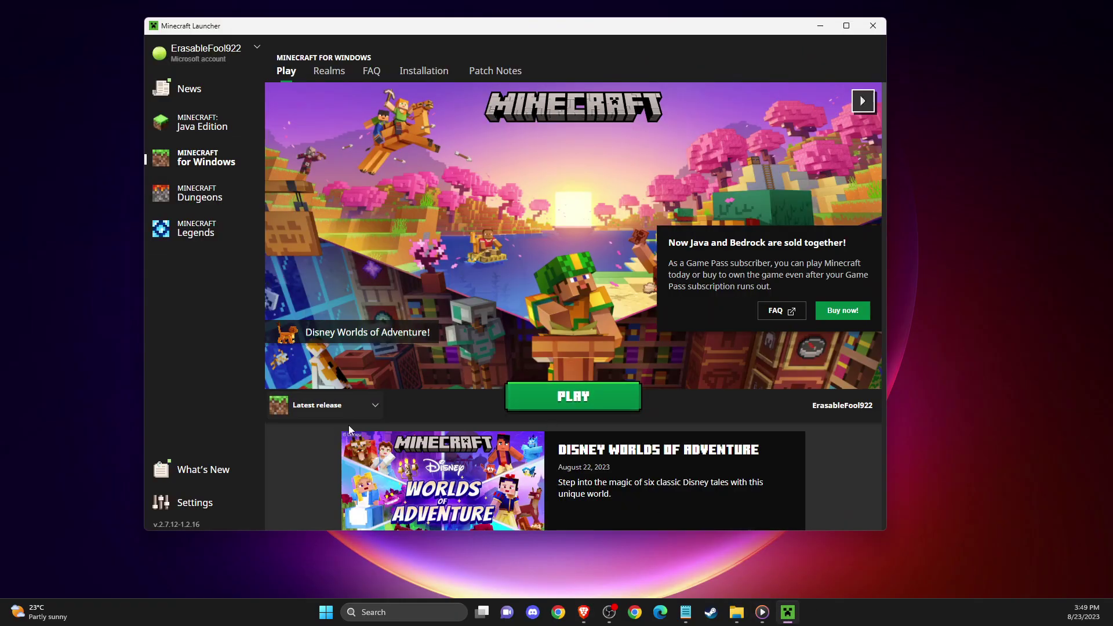
click(412, 71)
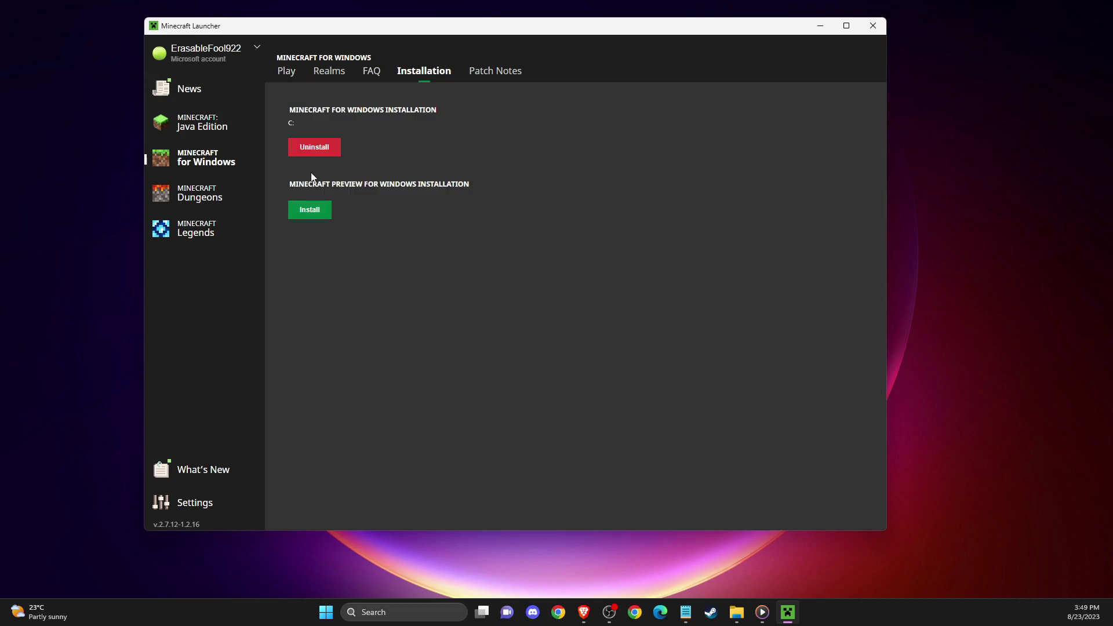
click(208, 130)
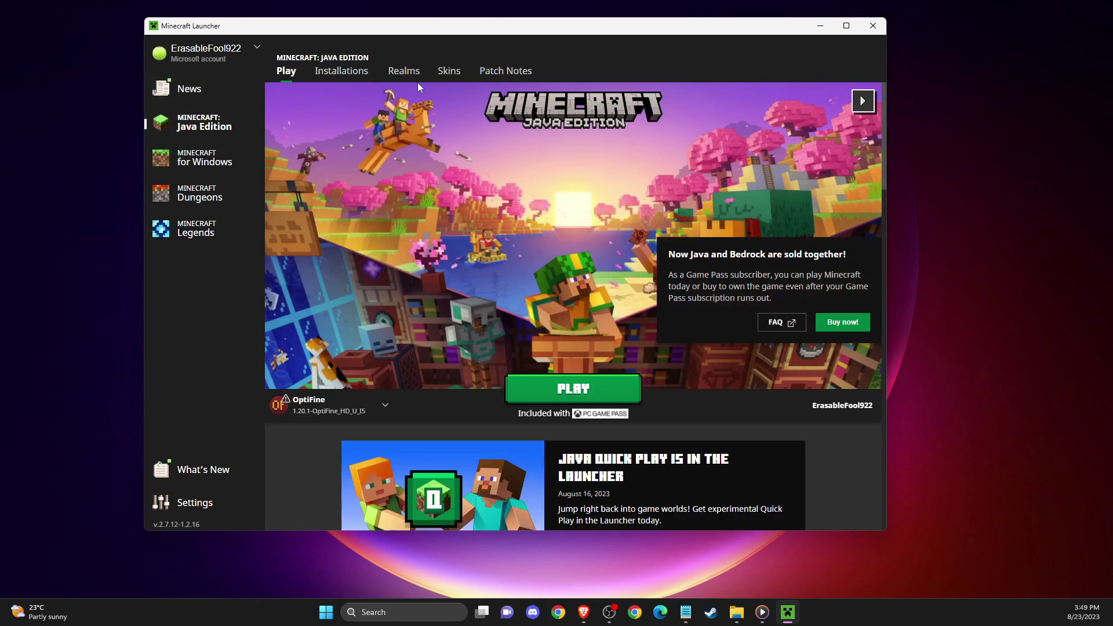
click(342, 70)
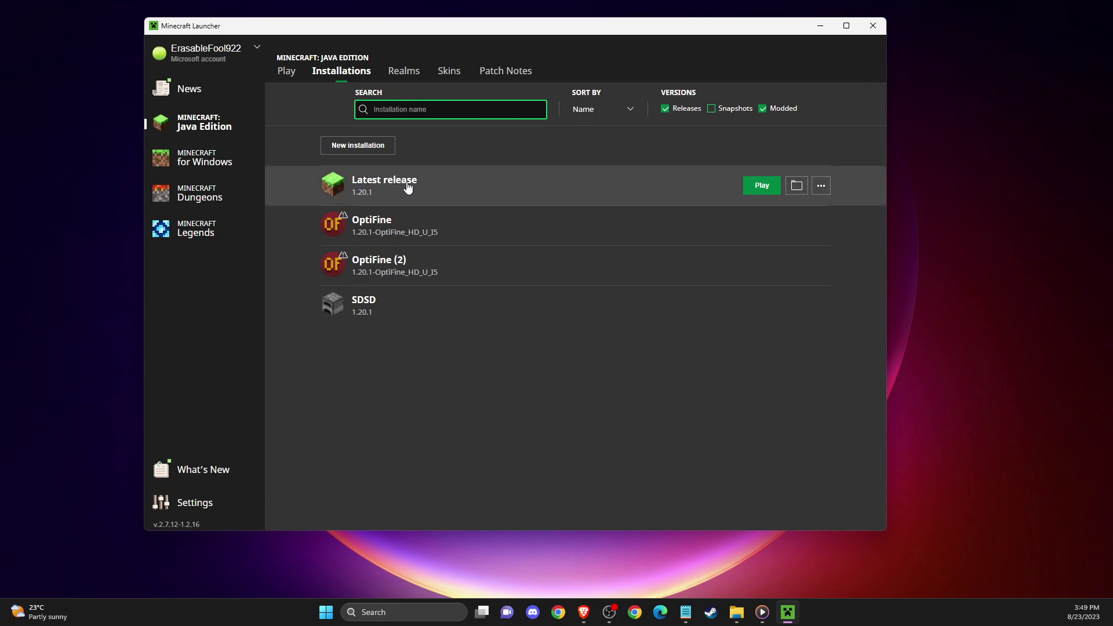
click(369, 146)
click(492, 200)
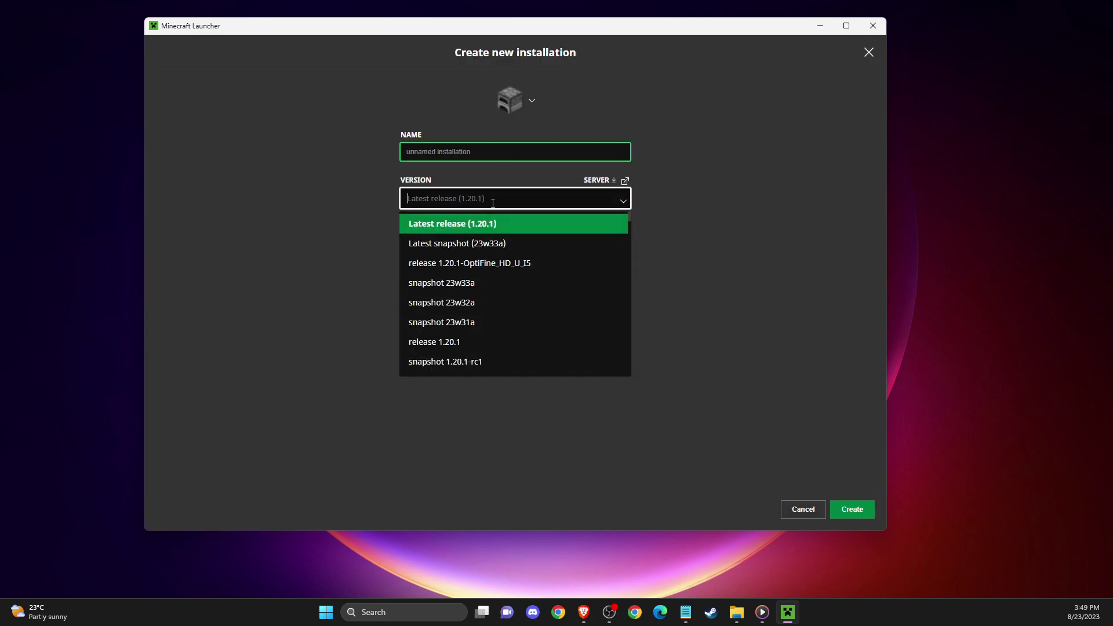
click(492, 202)
click(806, 510)
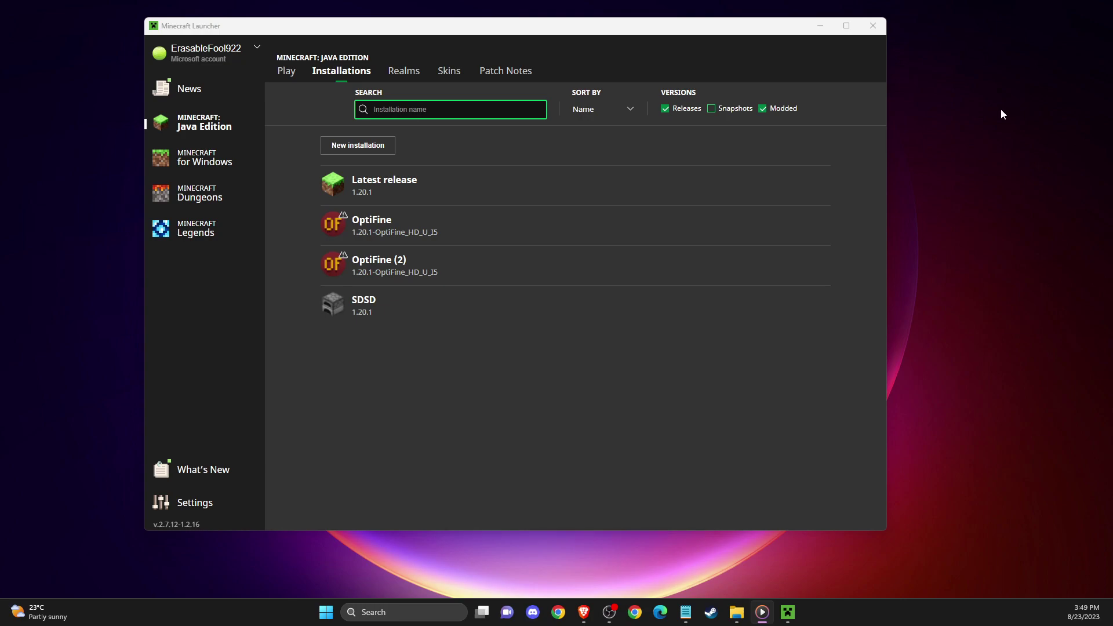
click(870, 26)
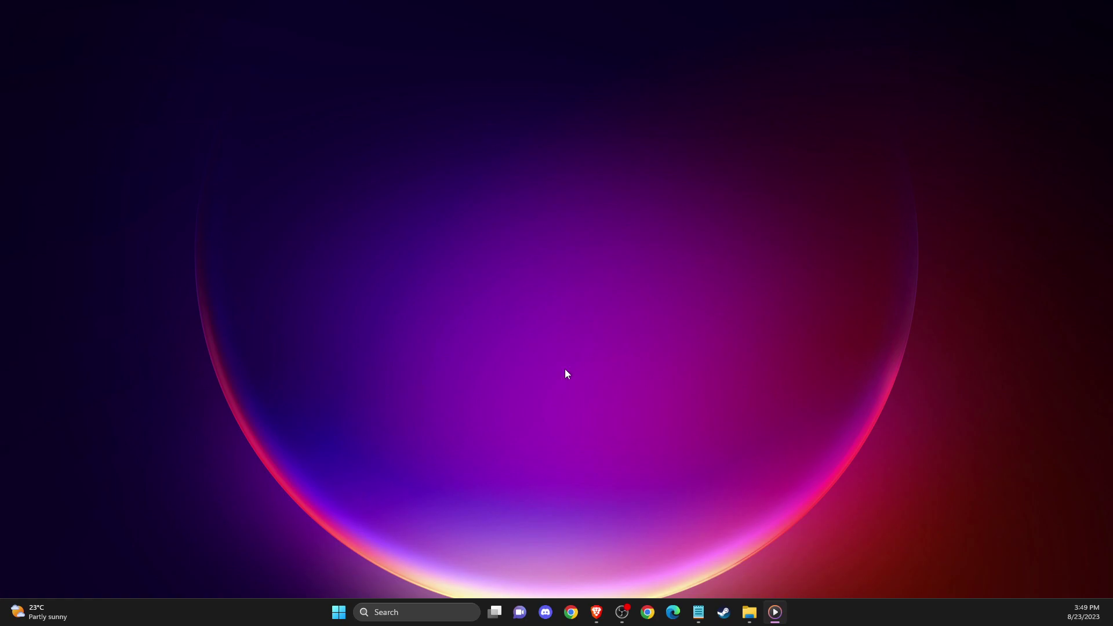
Turn off Windows Defender Firewall for both public and private networks and close its settings.
click(423, 602)
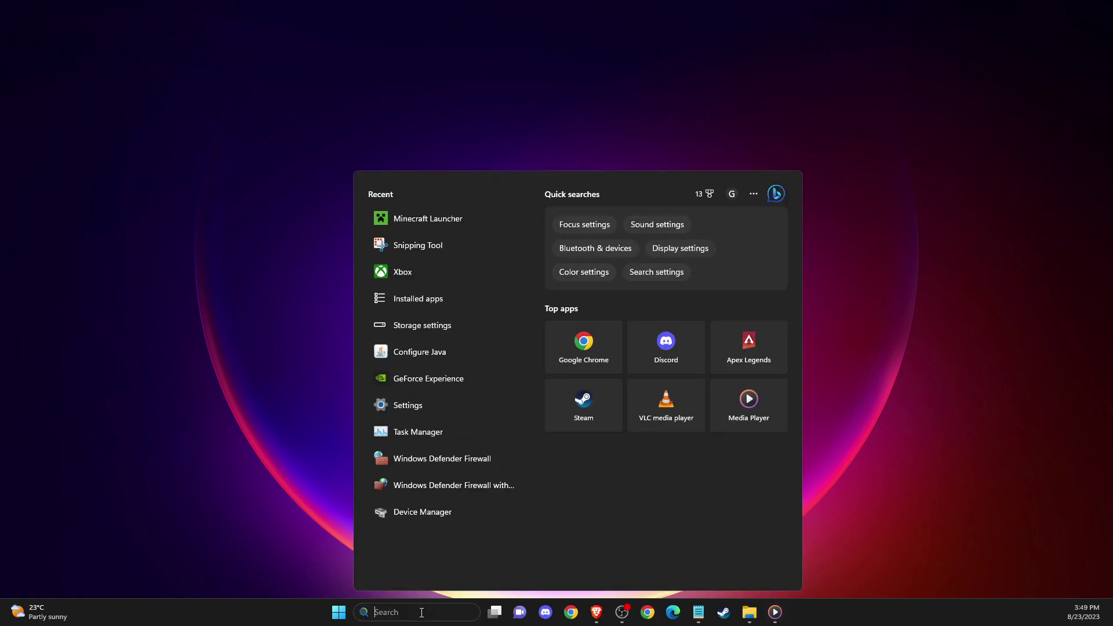
text(WINDOWS Defender Firew)
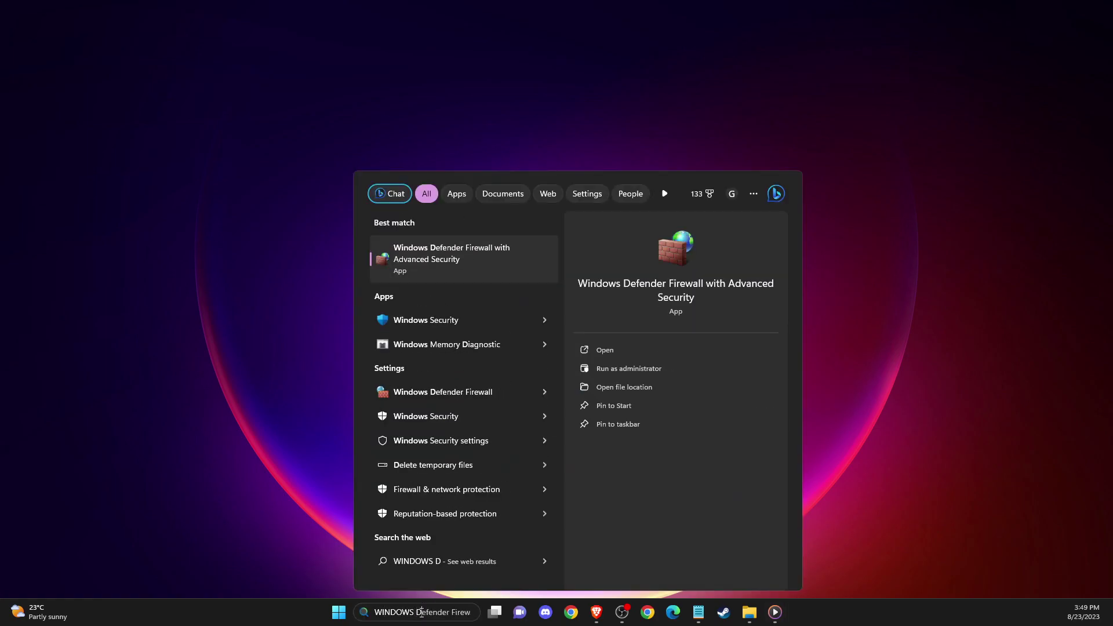
text(EFE)
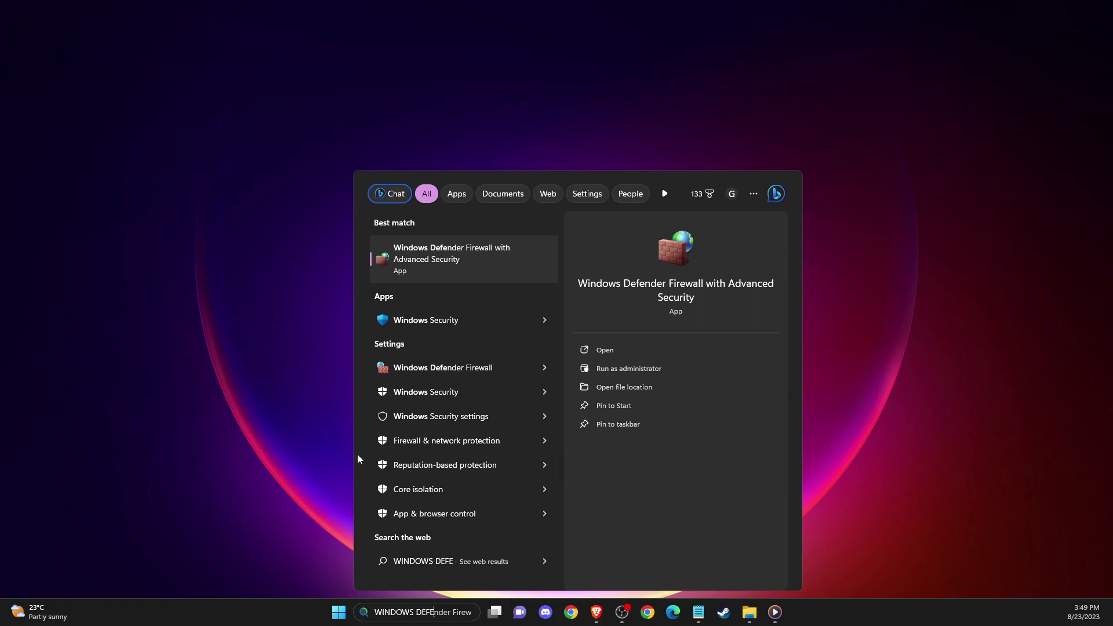
click(407, 370)
click(316, 292)
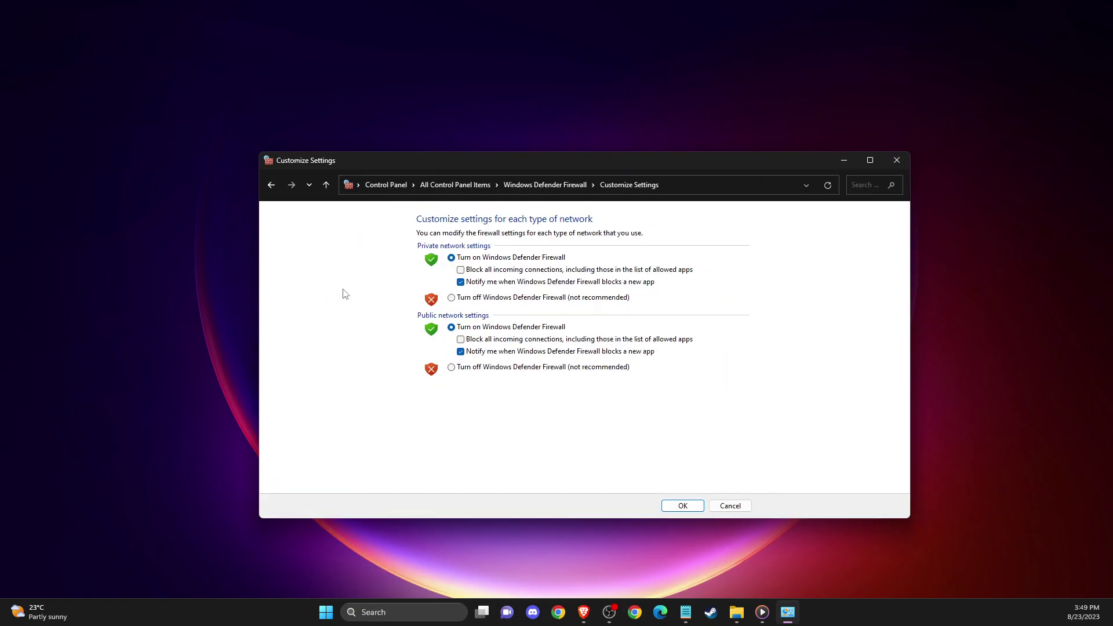
click(451, 367)
click(451, 297)
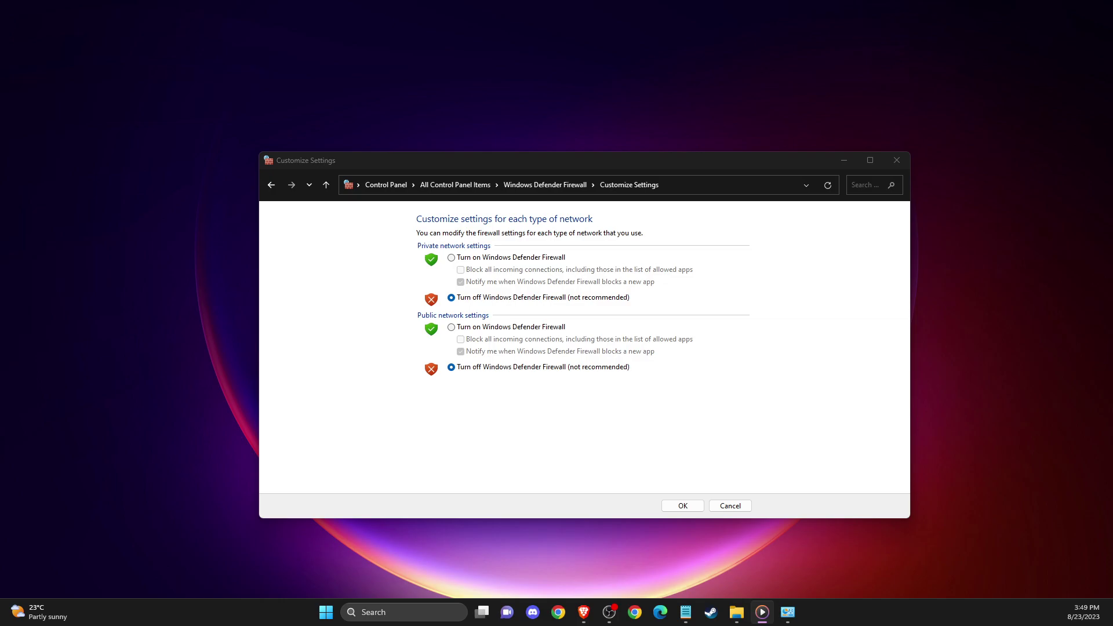
click(898, 160)
Launch Command Prompt as administrator from Windows search.
click(431, 616)
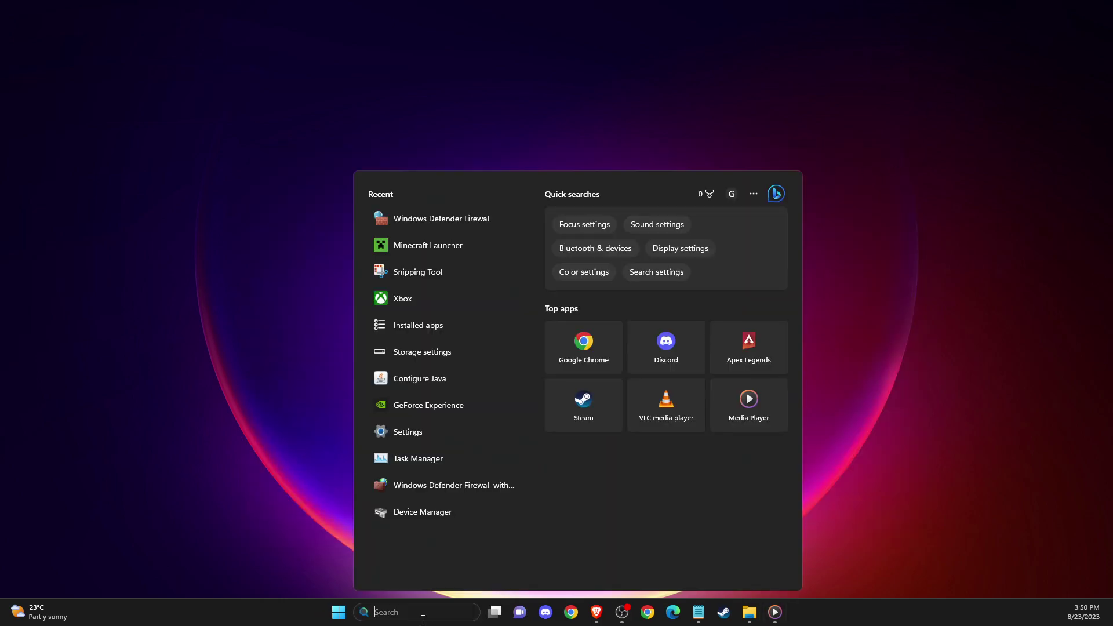
text(CMD)
right_click(406, 253)
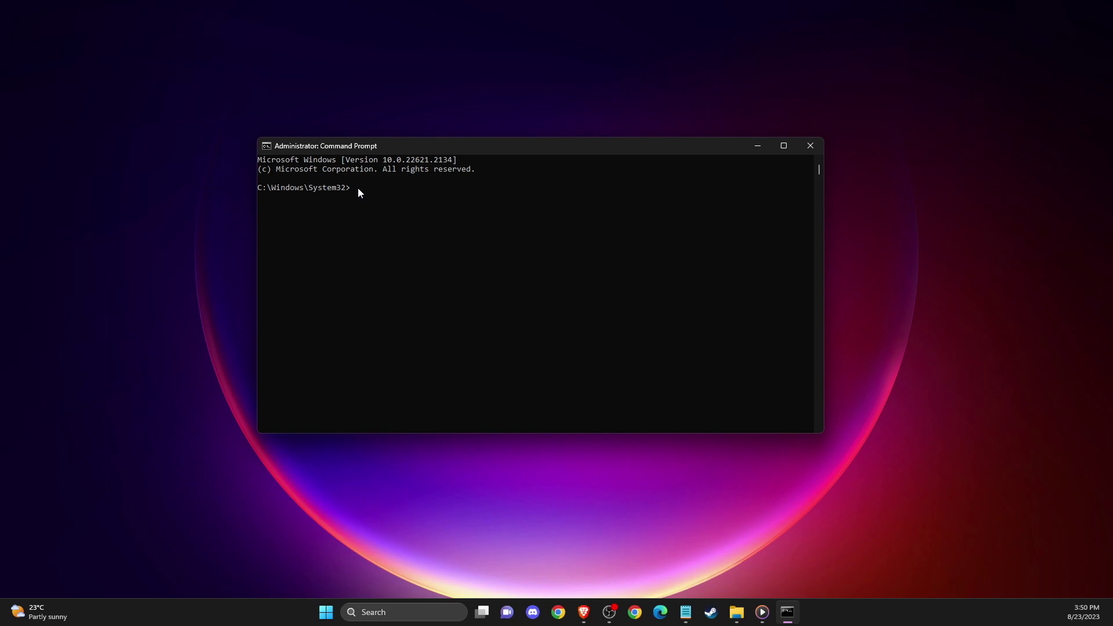
Run ipconfig /flushdns and netsh winsock reset in the admin prompt.
text(ipconfig /flushdns)
key(Return)
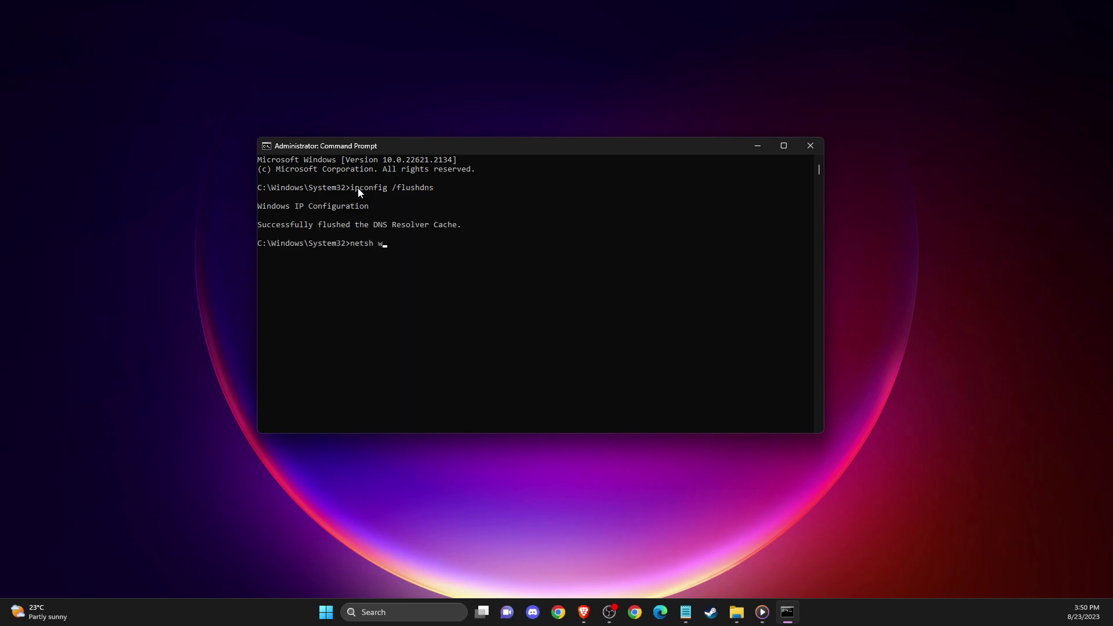
text(netsh winsock reset)
key(Return)
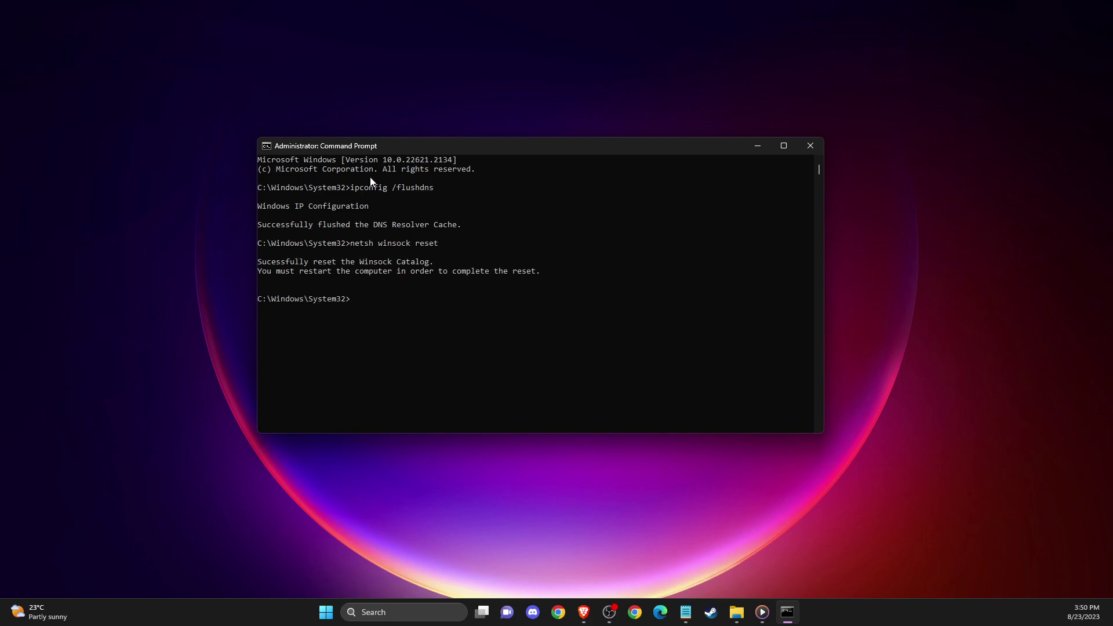
Close Command Prompt, open Settings, and start a Windows Update check.
click(810, 146)
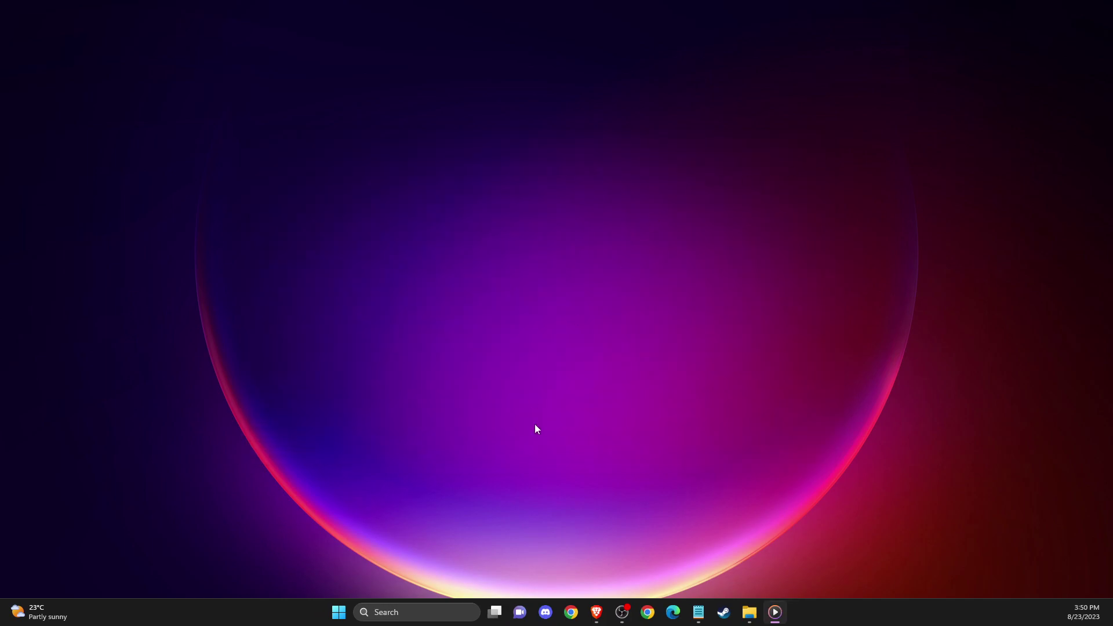
click(406, 617)
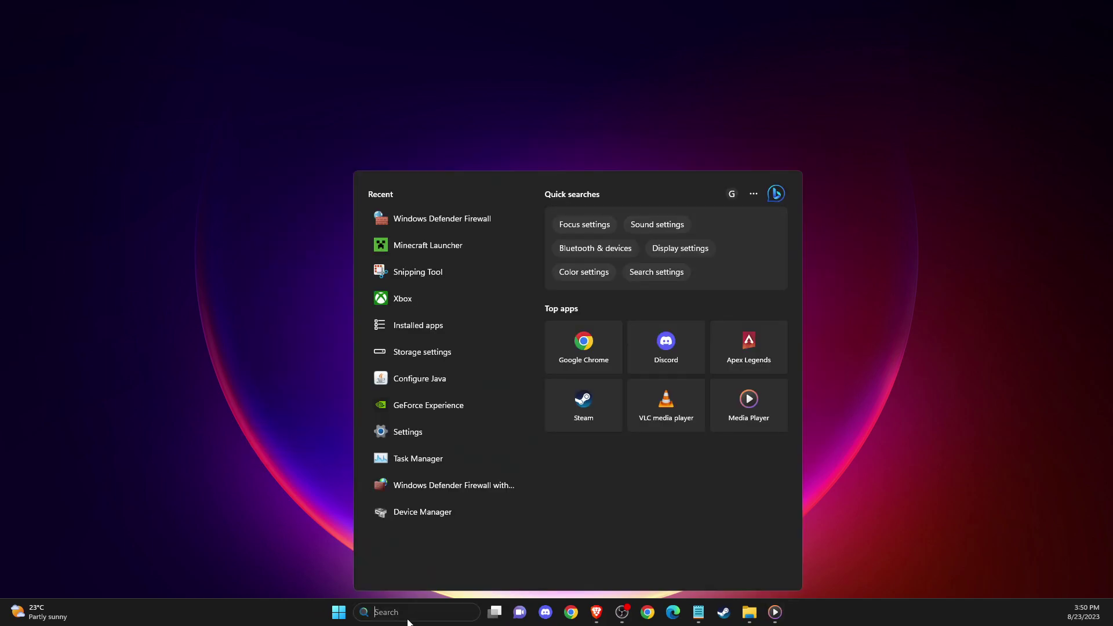
text(settings)
click(398, 258)
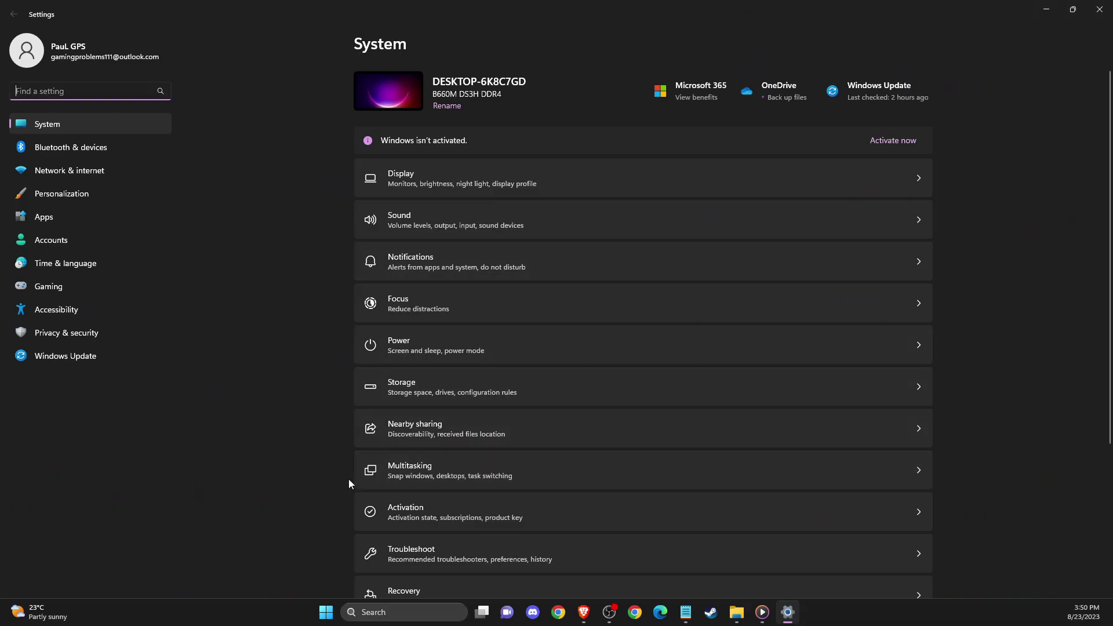
scroll(406, 464, down, 5)
click(31, 358)
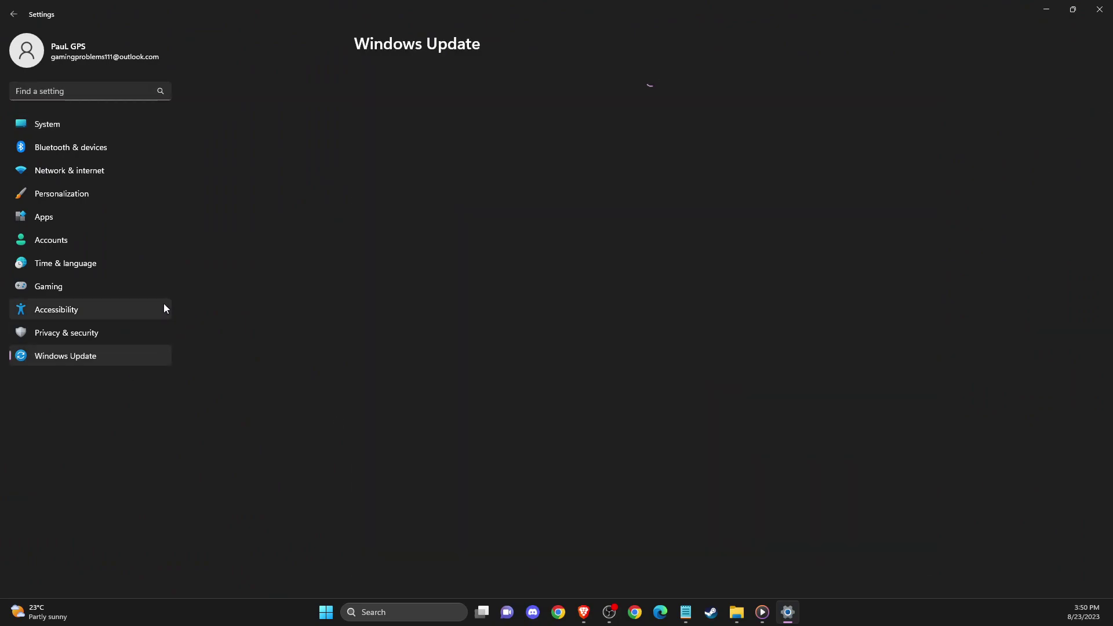
click(892, 108)
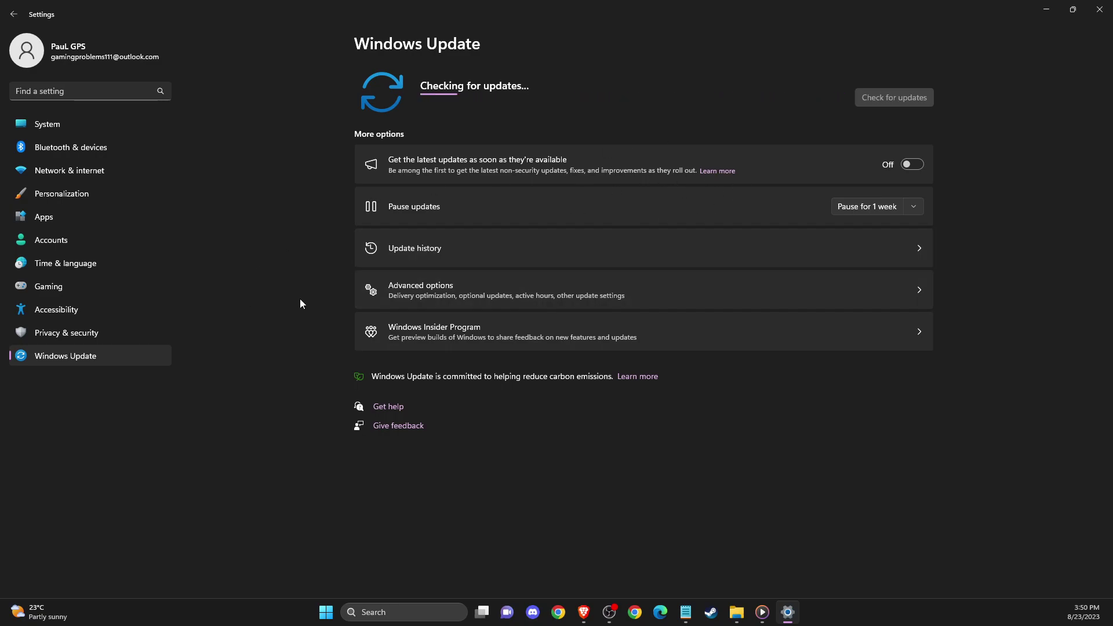
Go to the network adapter list via Advanced network settings and select Ethernet.
click(53, 172)
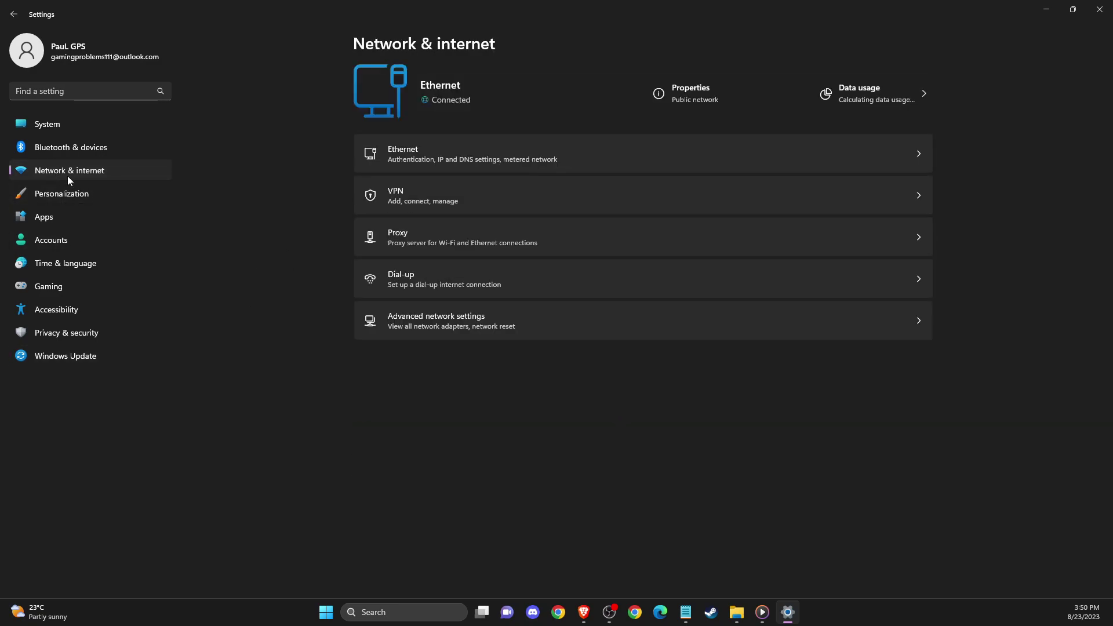
click(423, 325)
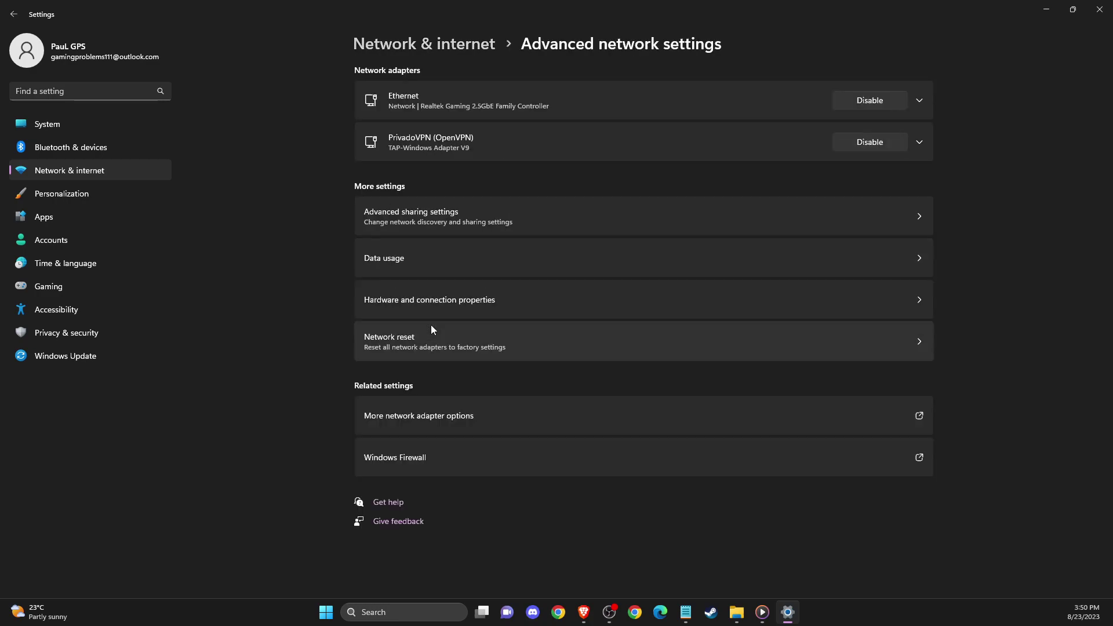
click(484, 422)
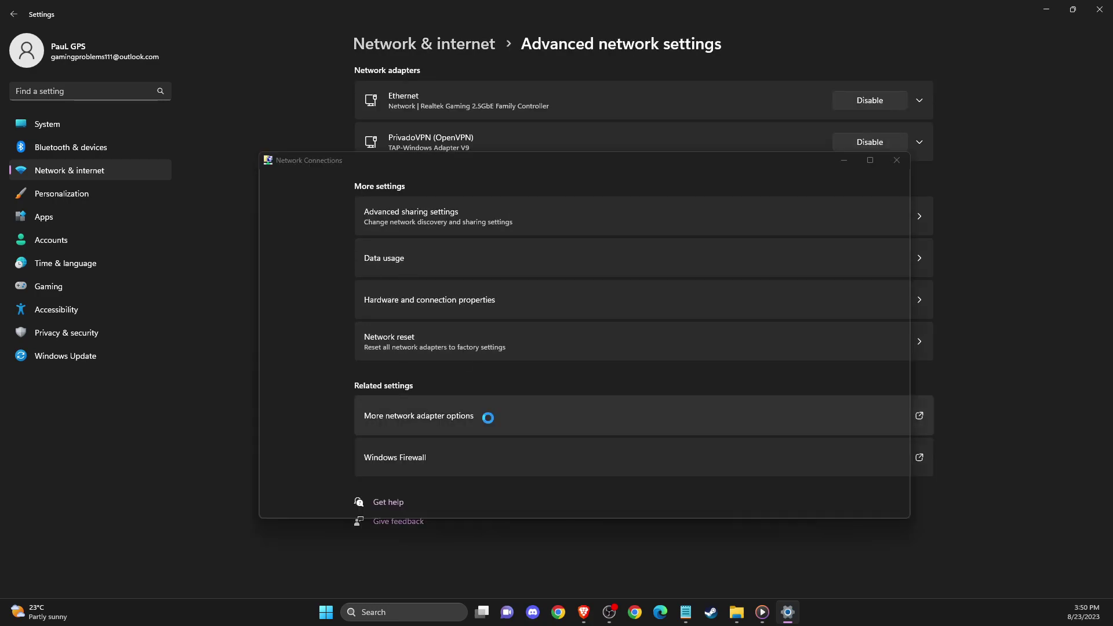
click(340, 235)
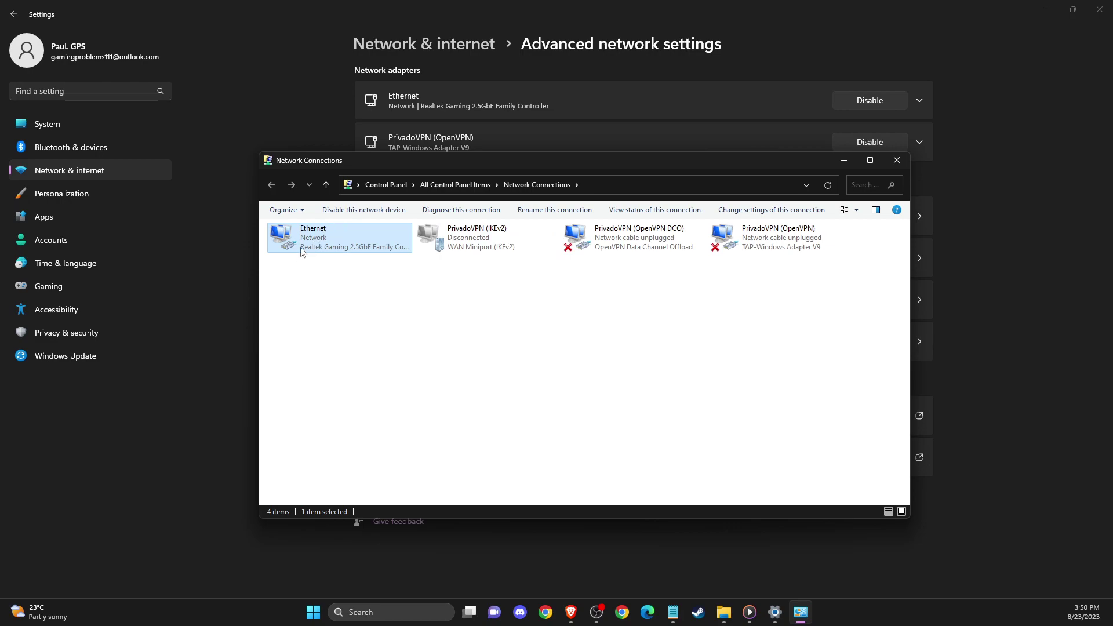
Disable and re-enable the Ethernet adapter, then bring up its Properties.
right_click(306, 238)
click(348, 248)
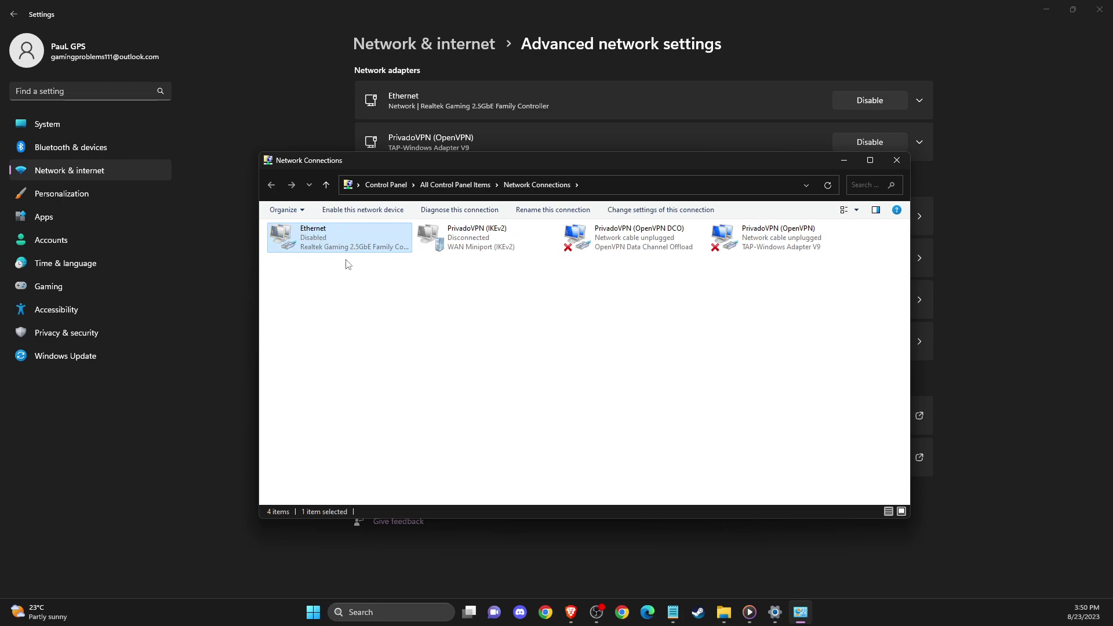
right_click(342, 251)
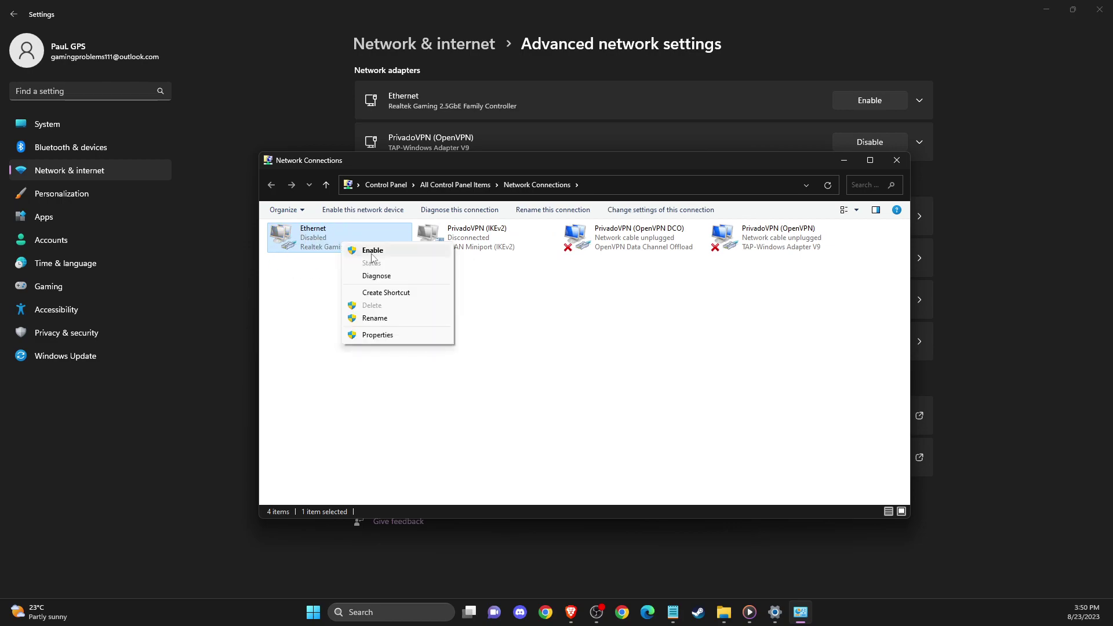
click(363, 257)
right_click(318, 244)
click(355, 355)
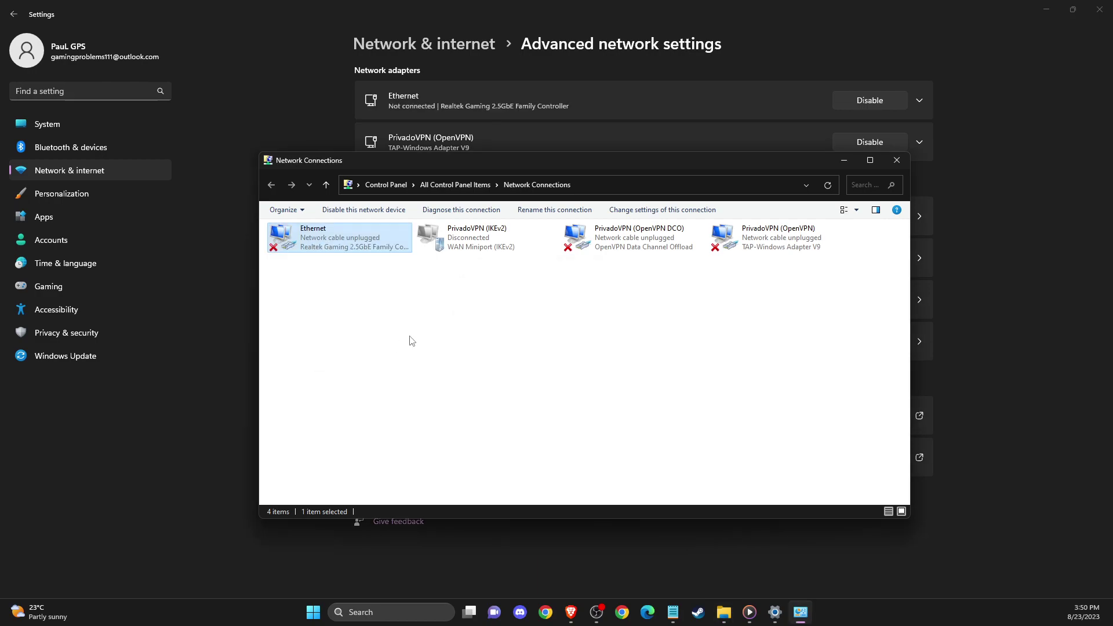
Set the Ethernet IPv4 DNS servers to 8.8.8.8 and 8.8.4.4.
click(376, 354)
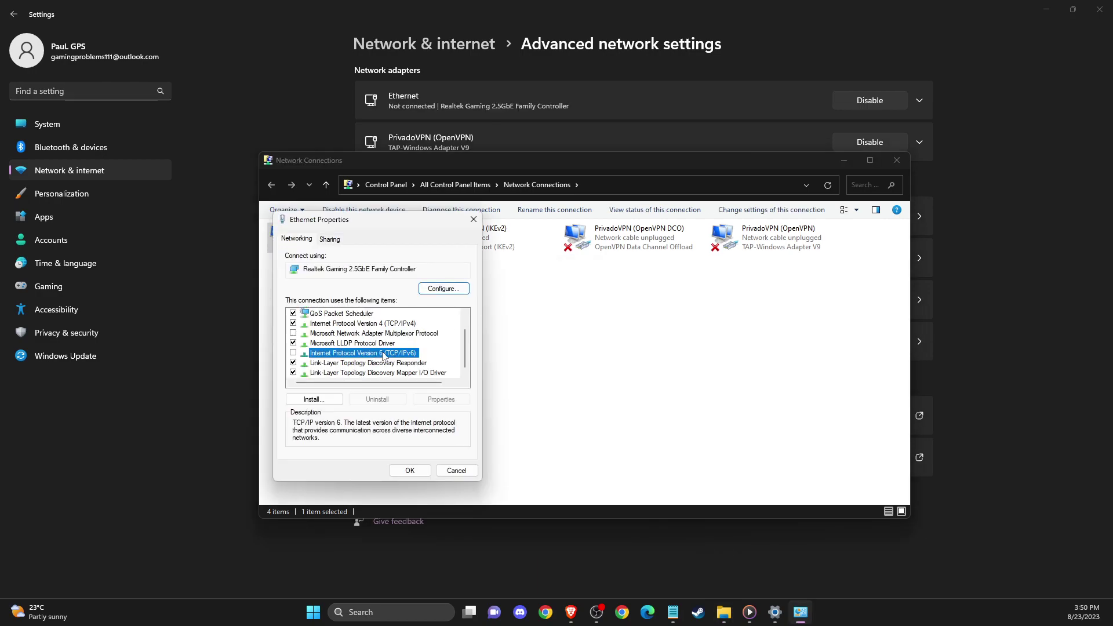
scroll(385, 359, up, 1)
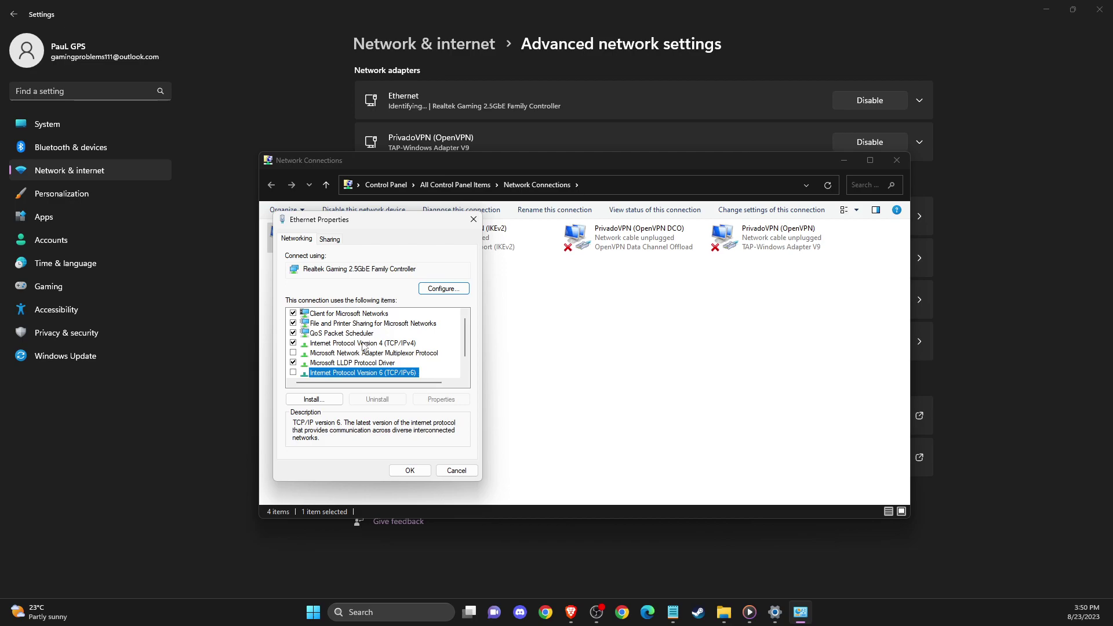
double_click(364, 343)
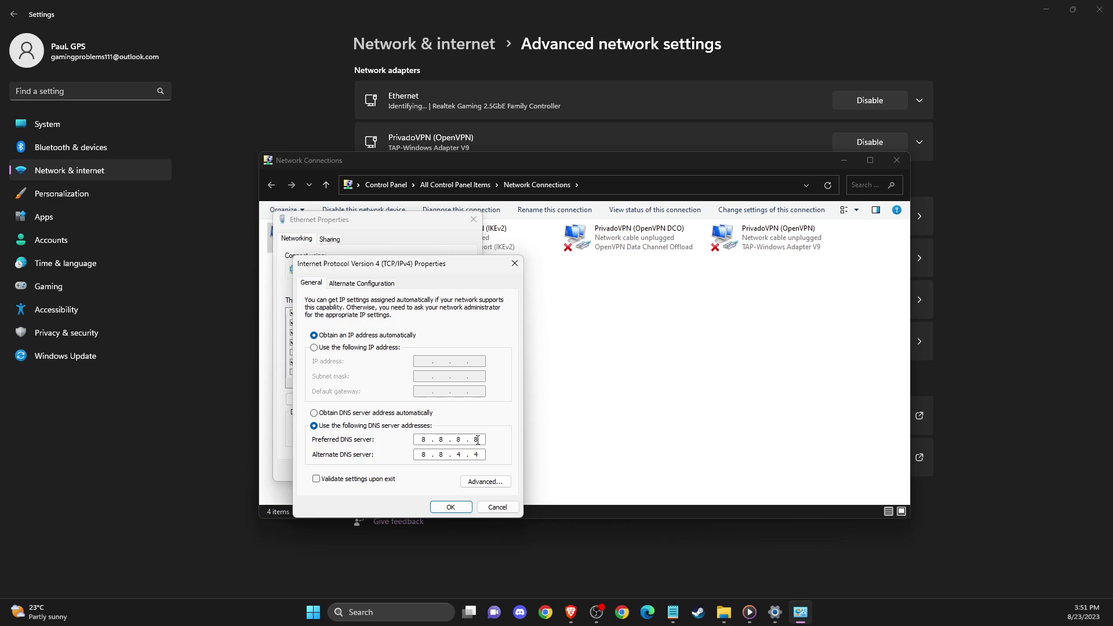
click(451, 506)
Close Ethernet Properties, Network Connections and Settings, leaving the desktop.
click(458, 470)
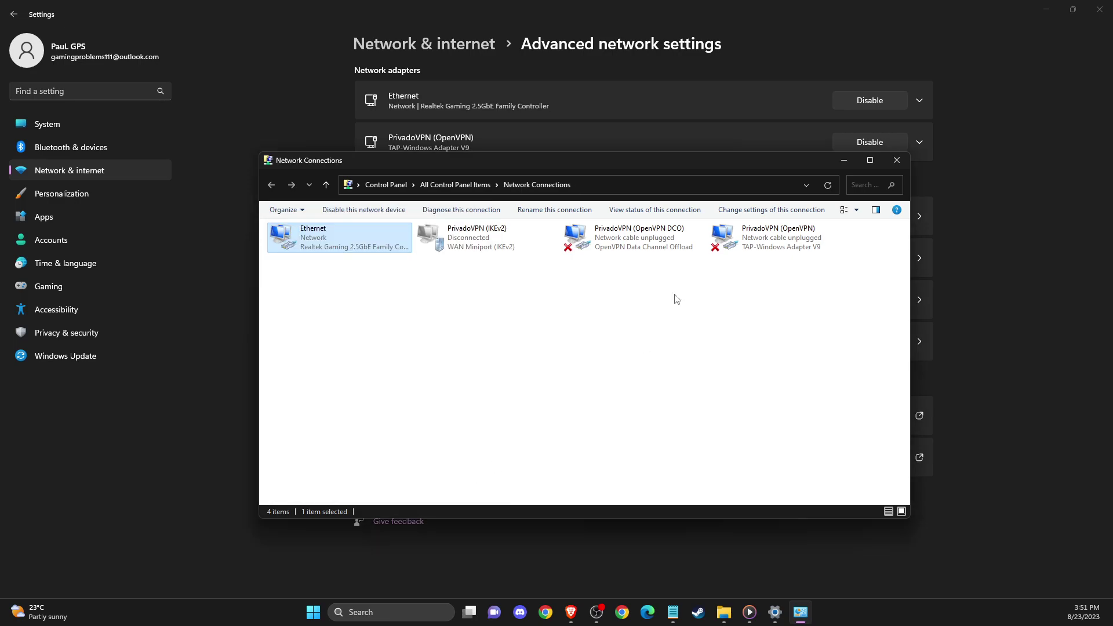
click(896, 163)
click(1100, 9)
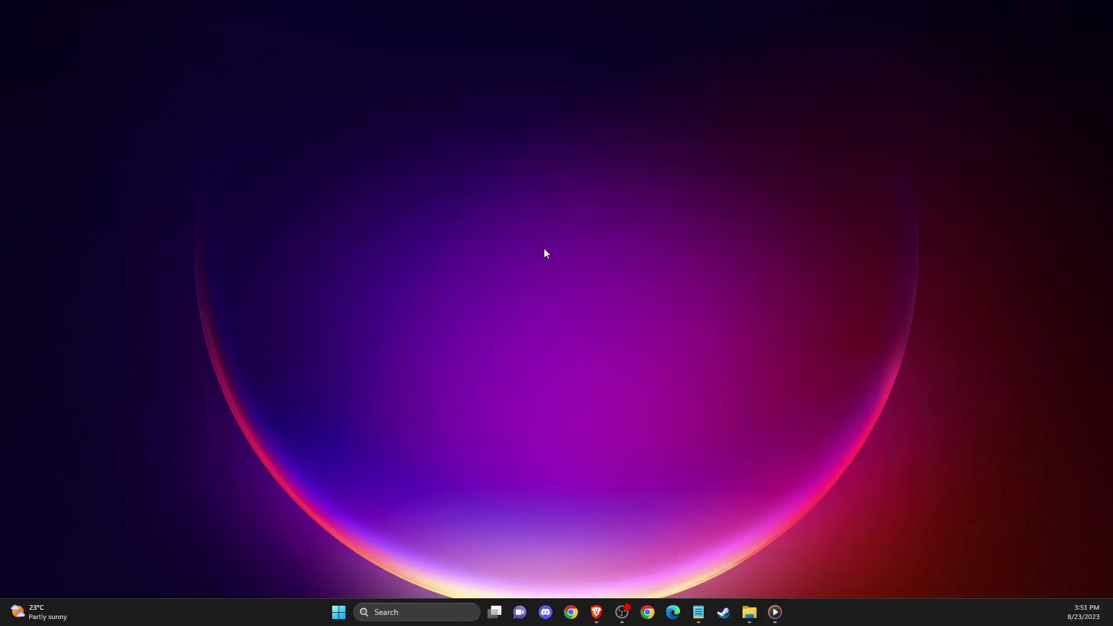